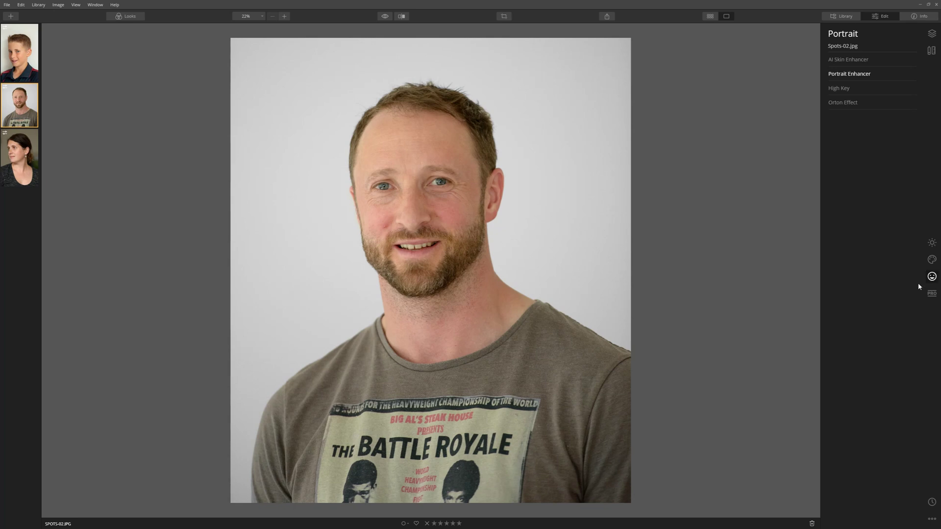
Enable AI Skin Defects Removal in the AI Skin Enhancer for Spots-02.jpg and compare the face with it off and on at 50% zoom
{"action": "left_click", "coordinate": [854, 61]}
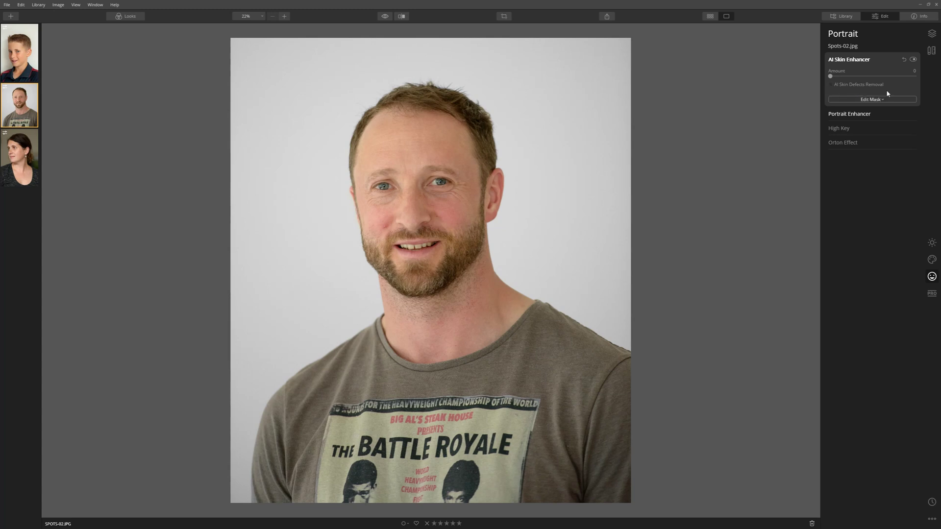
{"action": "left_click", "coordinate": [831, 85]}
{"action": "left_click", "coordinate": [285, 17]}
{"action": "left_click", "coordinate": [285, 17]}
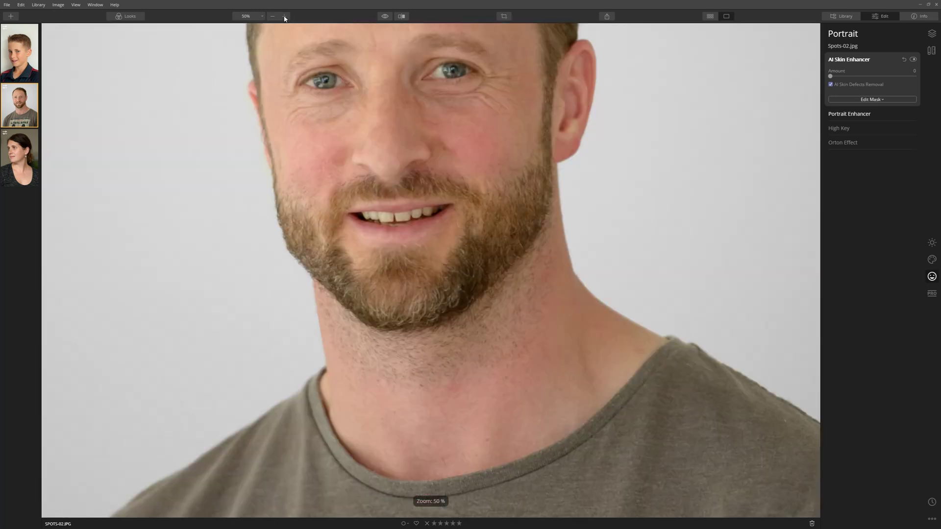
{"action": "left_click_drag", "start_coordinate": [360, 167], "coordinate": [359, 303]}
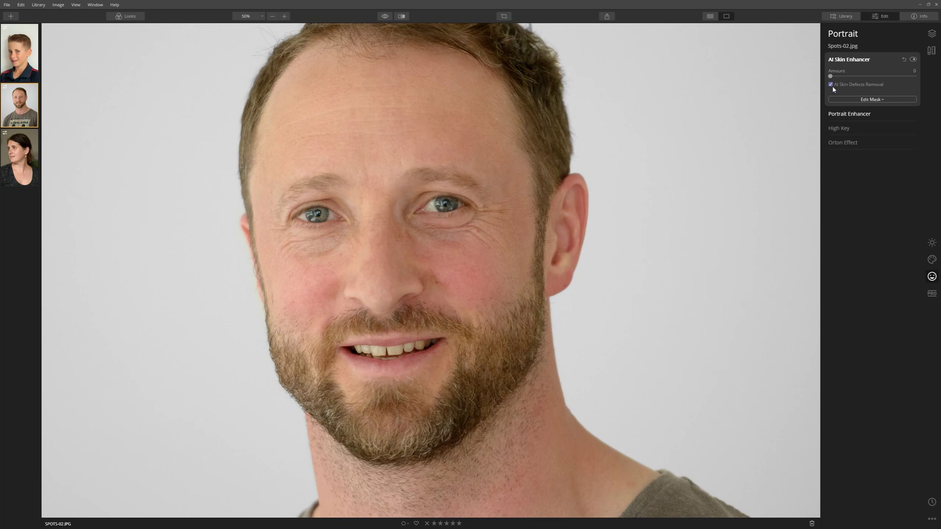
{"action": "left_click", "coordinate": [831, 85]}
{"action": "left_click", "coordinate": [831, 84]}
Open Spots-03.jpg, try different AI Skin Enhancer amounts, leave it about halfway, and compare the portrait with the filter off and on
{"action": "left_click", "coordinate": [13, 166]}
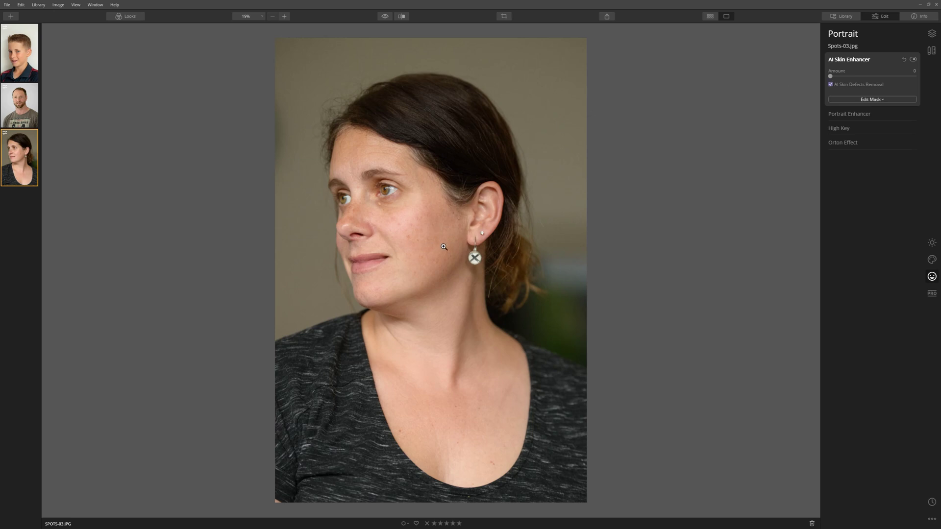
{"action": "left_click", "coordinate": [831, 85]}
{"action": "left_click_drag", "start_coordinate": [832, 77], "coordinate": [878, 86]}
{"action": "left_click_drag", "start_coordinate": [877, 78], "coordinate": [915, 76]}
{"action": "left_click_drag", "start_coordinate": [915, 77], "coordinate": [871, 76]}
{"action": "left_click", "coordinate": [914, 59]}
{"action": "left_click", "coordinate": [914, 62]}
Open Spots-01.jpg and enable AI Skin Defects Removal for the boy's portrait
{"action": "left_click", "coordinate": [23, 55]}
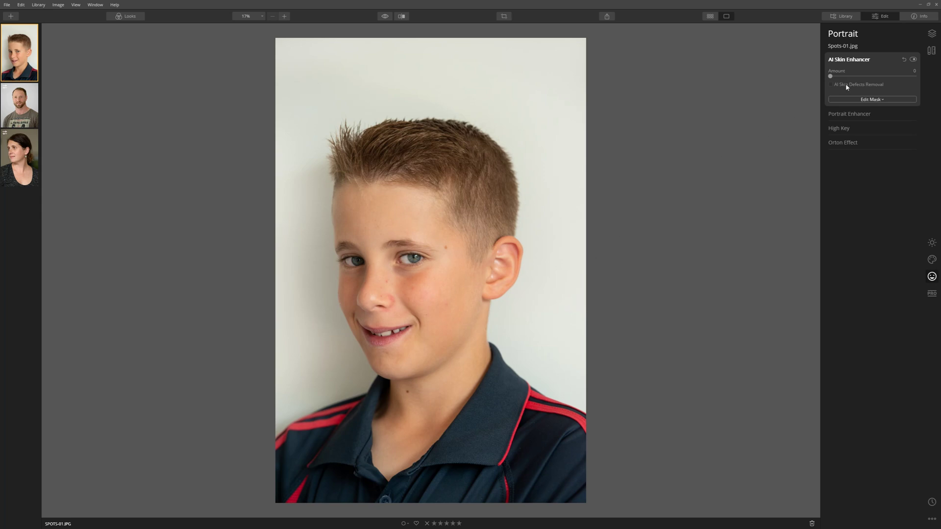
{"action": "left_click", "coordinate": [831, 85]}
{"action": "left_click", "coordinate": [831, 85]}
Brush the mole on the boy's temple out of the AI Skin Enhancer mask, using the Erase brush at 100% opacity
{"action": "left_click", "coordinate": [870, 100]}
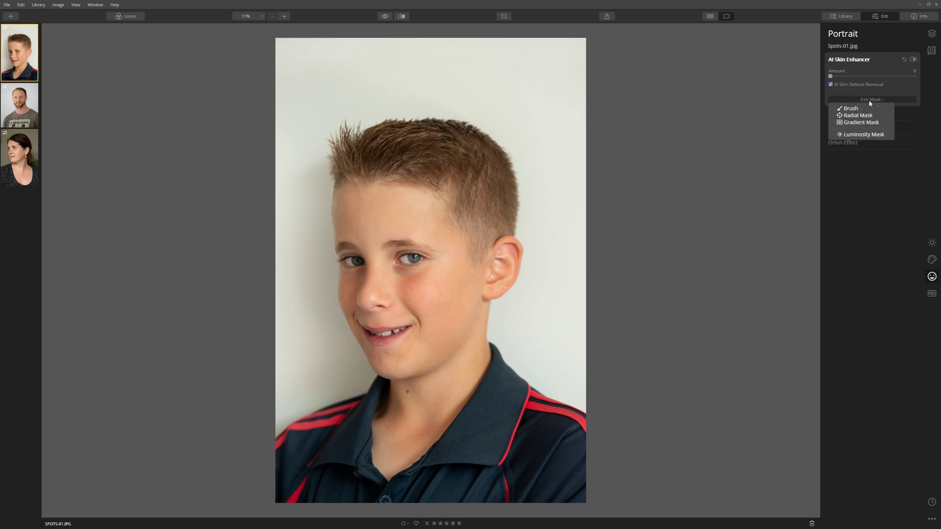
{"action": "left_click", "coordinate": [854, 109]}
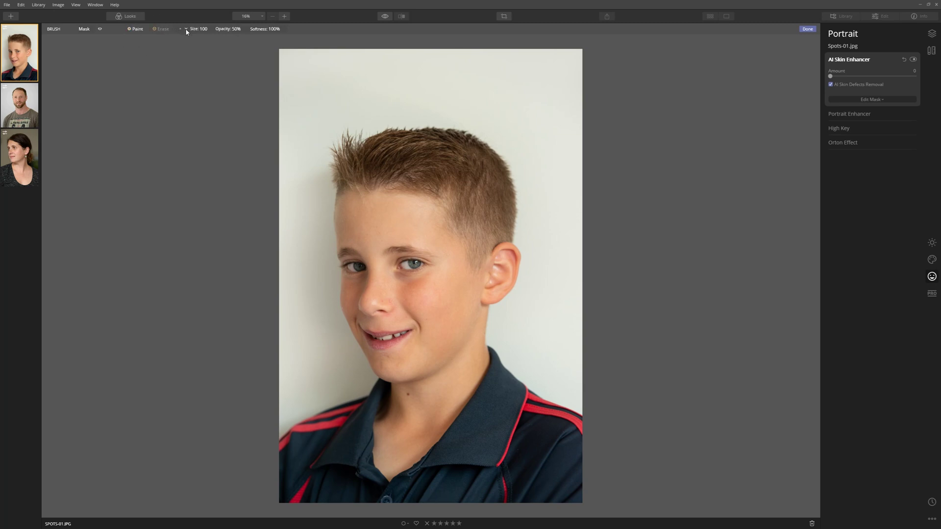
{"action": "left_click", "coordinate": [236, 34]}
{"action": "left_click_drag", "start_coordinate": [241, 48], "coordinate": [270, 48]}
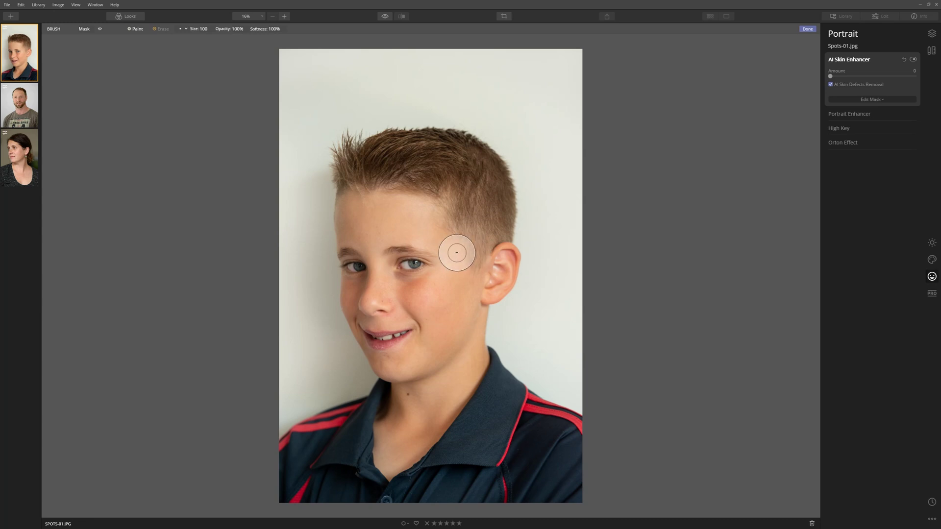
{"action": "left_click_drag", "start_coordinate": [446, 251], "coordinate": [617, 222]}
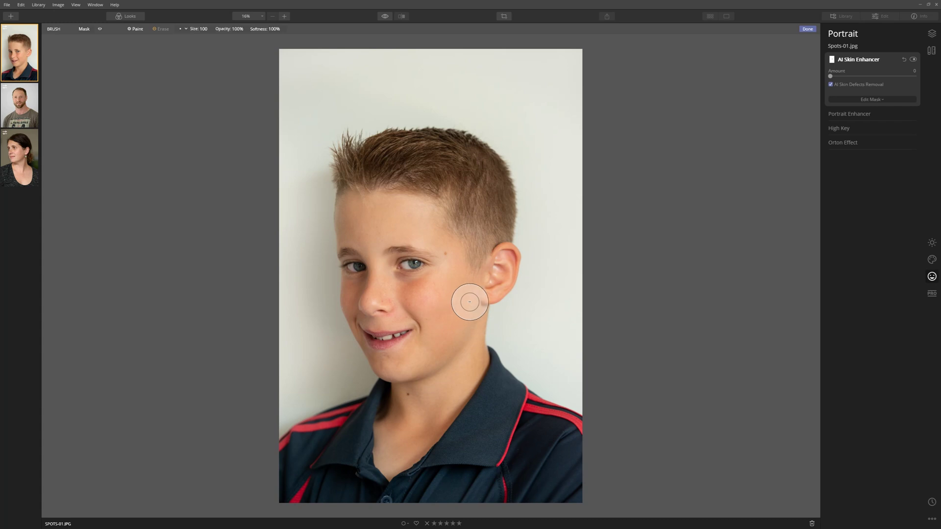
Start the canvas Erase tool on Spots-01.jpg and mark the small spot on the nose with a size 10 brush
{"action": "left_click", "coordinate": [932, 51]}
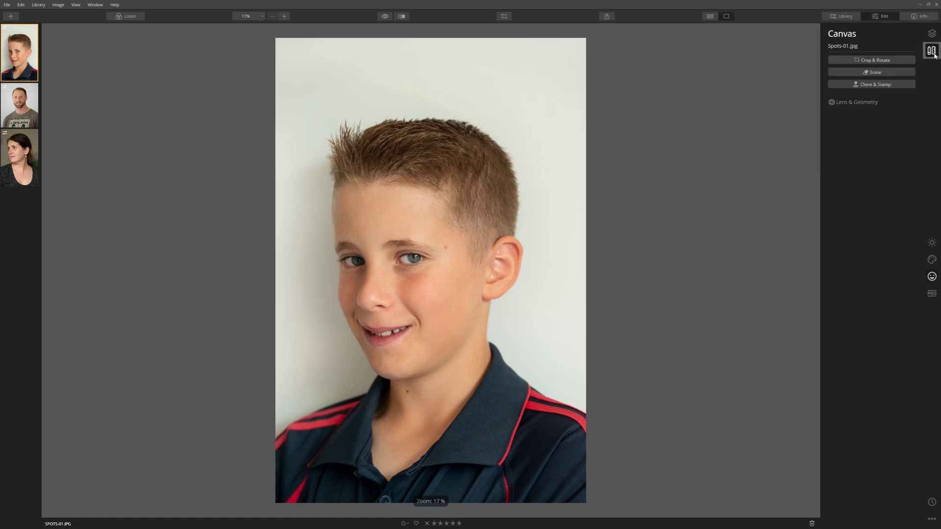
{"action": "left_click", "coordinate": [865, 73]}
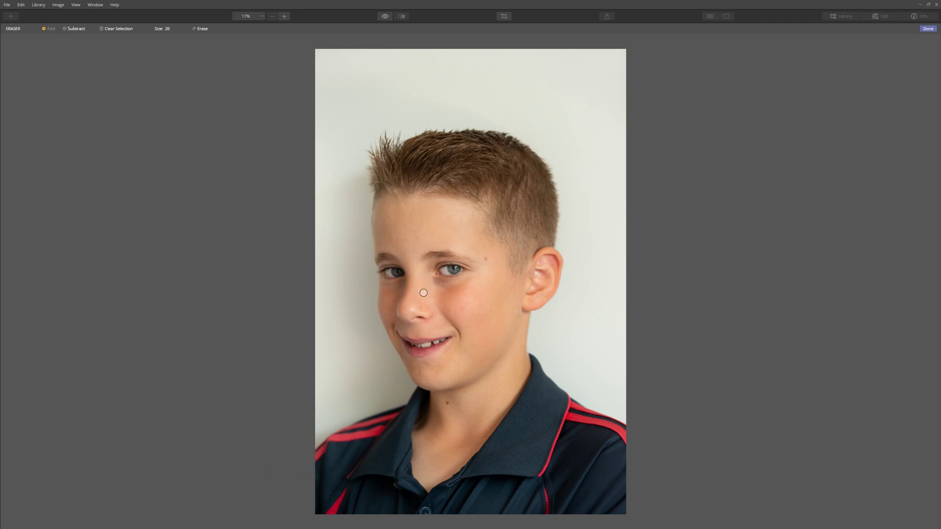
{"action": "key", "text": "bracketleft"}
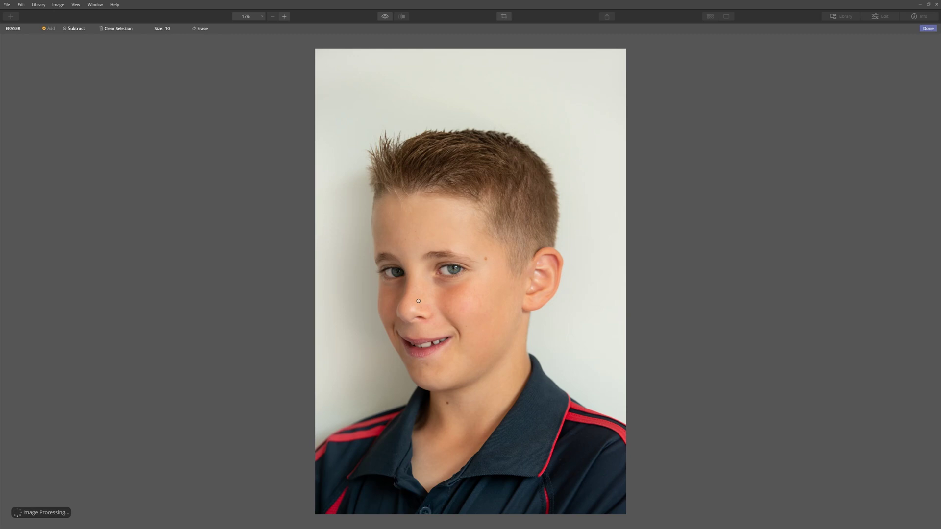
{"action": "left_click", "coordinate": [420, 307]}
Enlarge the eraser brush and mark the moles on the boy's temple and neck for removal
{"action": "key", "text": "bracketright"}
{"action": "key", "text": "bracketright"}
{"action": "key", "text": "bracketright"}
{"action": "key", "text": "bracketright"}
{"action": "key", "text": "bracketright"}
{"action": "key", "text": "bracketright"}
{"action": "left_click", "coordinate": [486, 258]}
{"action": "left_click", "coordinate": [448, 403]}
Reduce the eraser brush size, mark the small blemish on the chin, and apply the removal of the marked spots
{"action": "key", "text": "bracketleft"}
{"action": "key", "text": "bracketleft"}
{"action": "key", "text": "bracketleft"}
{"action": "key", "text": "bracketleft"}
{"action": "key", "text": "bracketleft"}
{"action": "key", "text": "bracketleft"}
{"action": "left_click_drag", "start_coordinate": [420, 372], "coordinate": [421, 377]}
{"action": "left_click", "coordinate": [933, 32]}
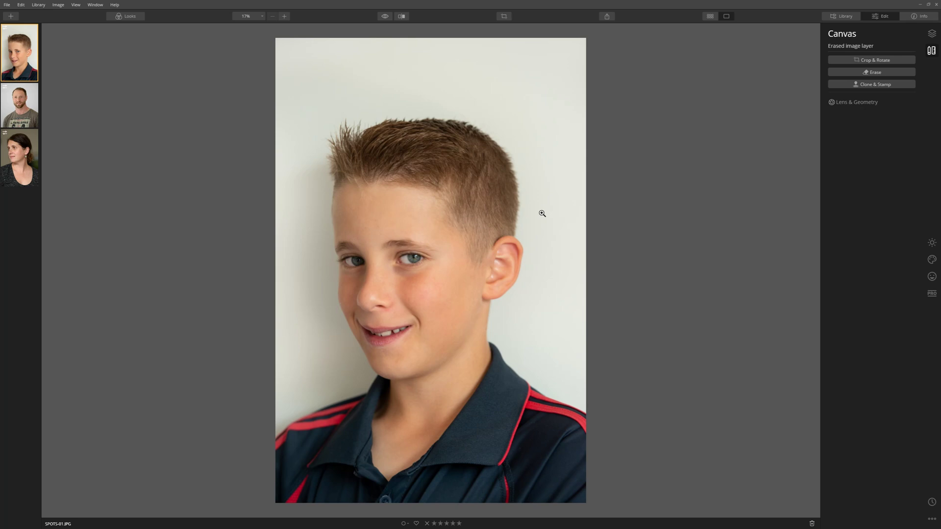
Compare the boy's portrait before and after retouching by sweeping the split divider across the face
{"action": "left_click", "coordinate": [384, 17]}
{"action": "left_click", "coordinate": [401, 16]}
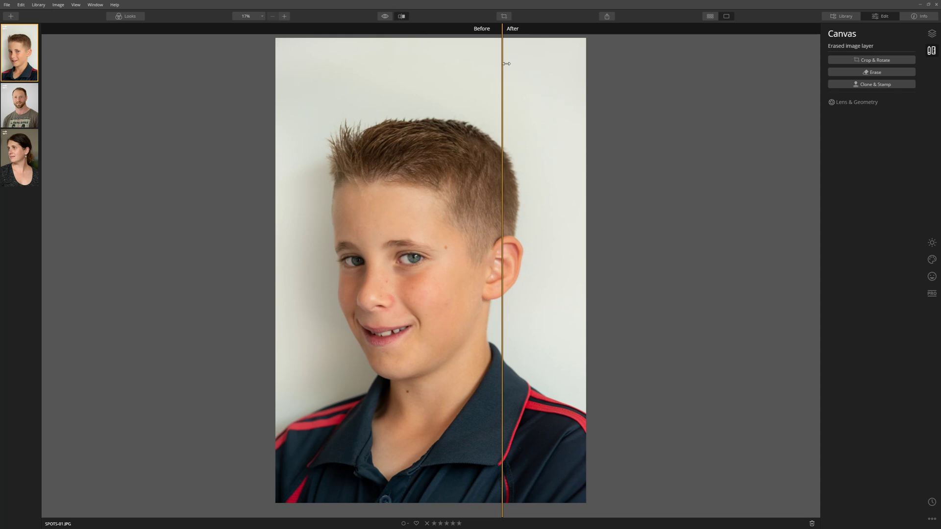
{"action": "left_click_drag", "start_coordinate": [503, 65], "coordinate": [359, 96]}
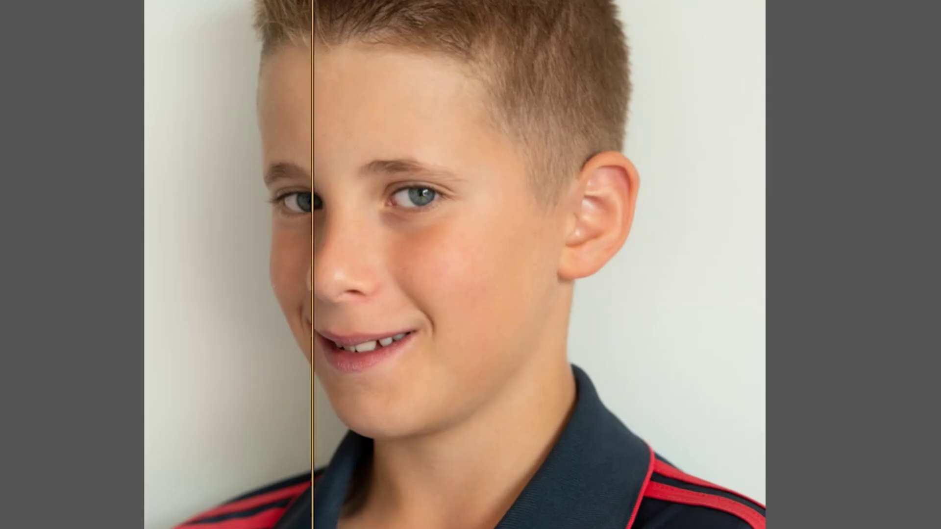
{"action": "left_click_drag", "start_coordinate": [313, 265], "coordinate": [216, 265]}
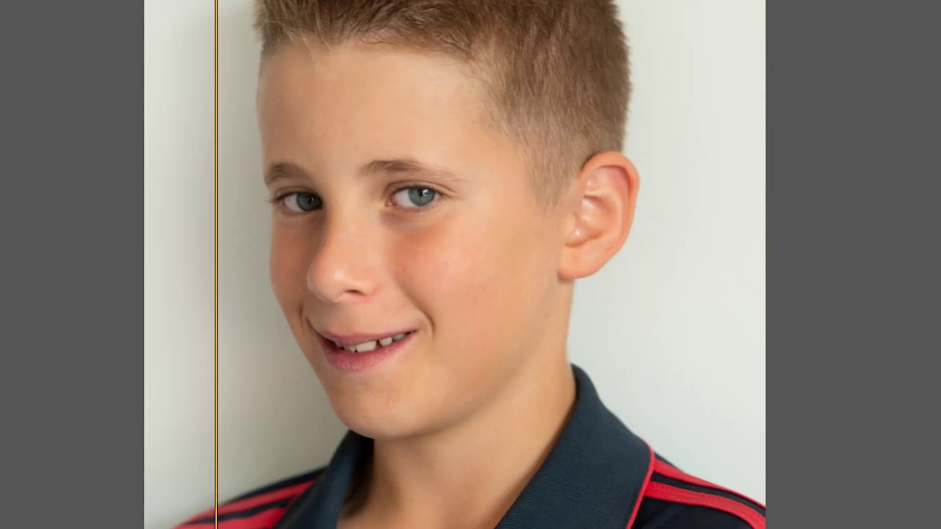